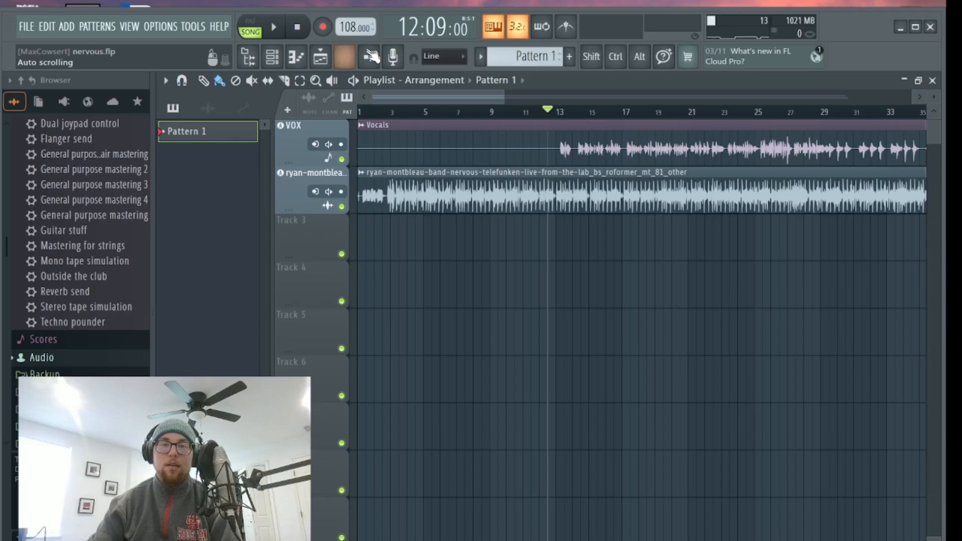
# Open the mixer and review the effect chains on the VOX, Insert 7 and Insert 9 tracks.
pyautogui.click(345, 58)
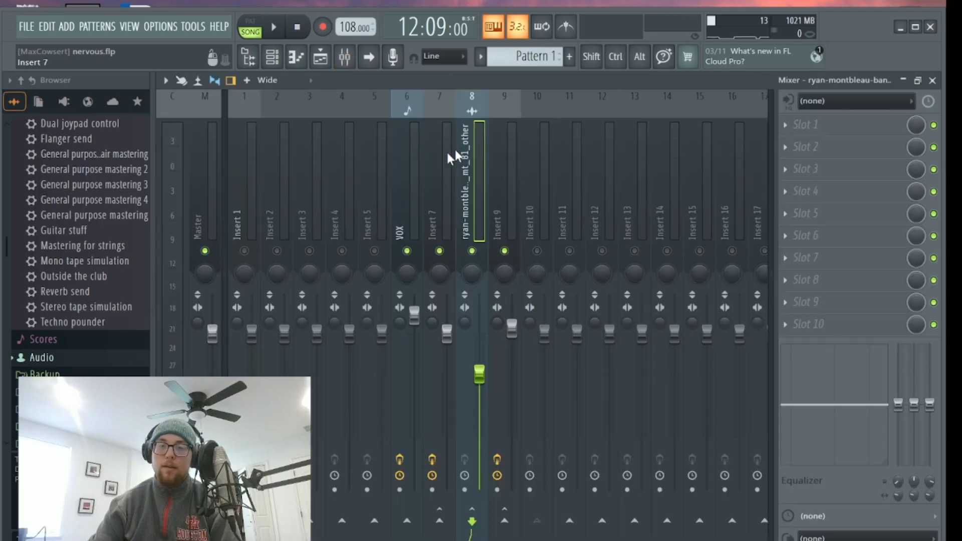
pyautogui.click(422, 186)
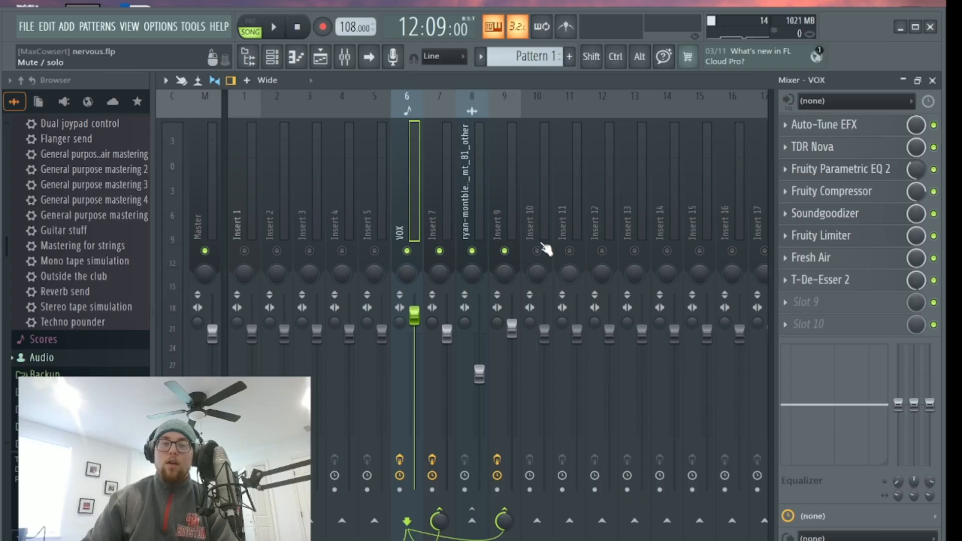
pyautogui.click(436, 209)
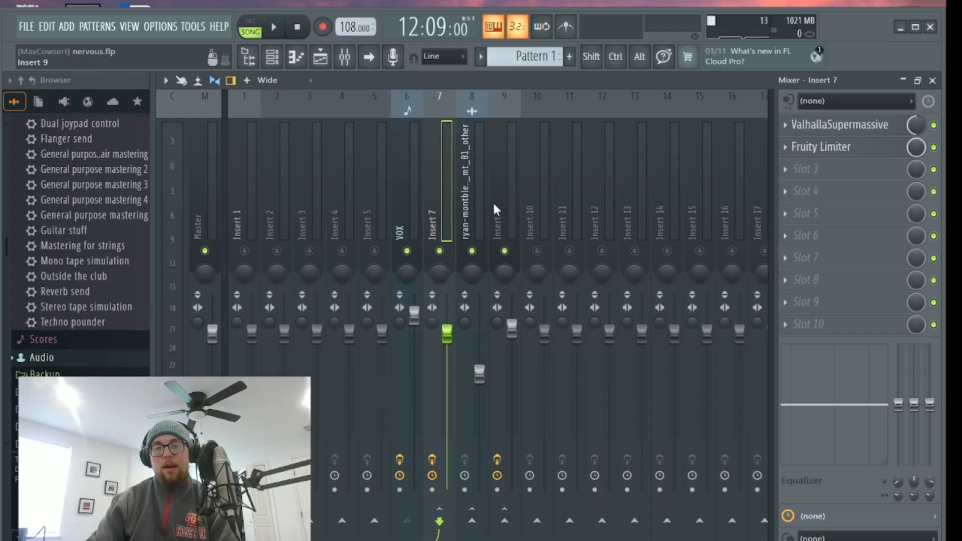
pyautogui.click(497, 203)
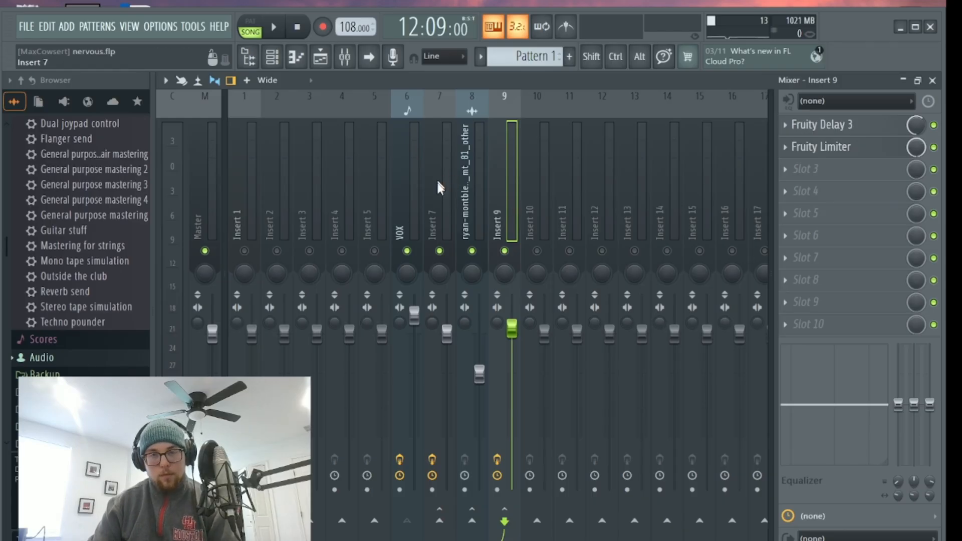
pyautogui.click(418, 203)
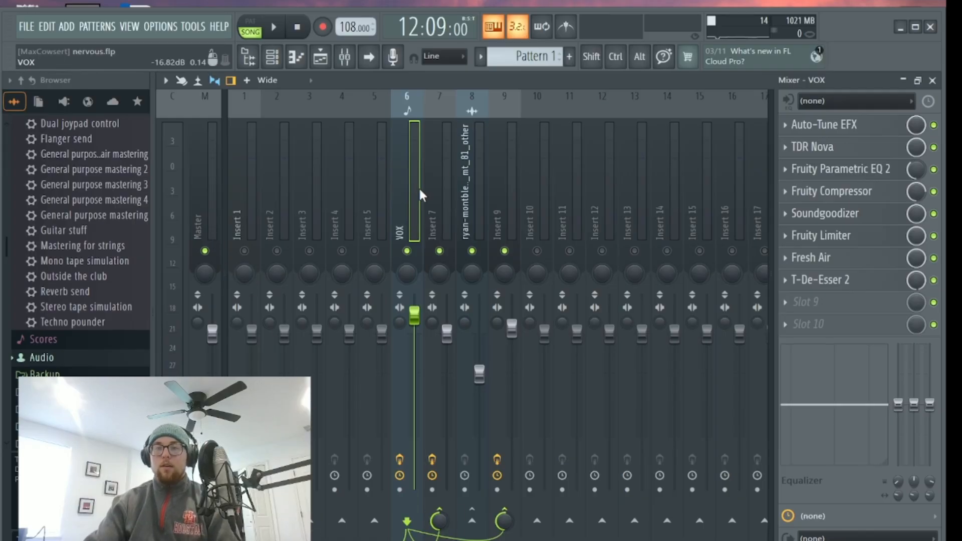
# Inspect the ValhallaSupermassive reverb settings on Insert 7.
pyautogui.click(440, 189)
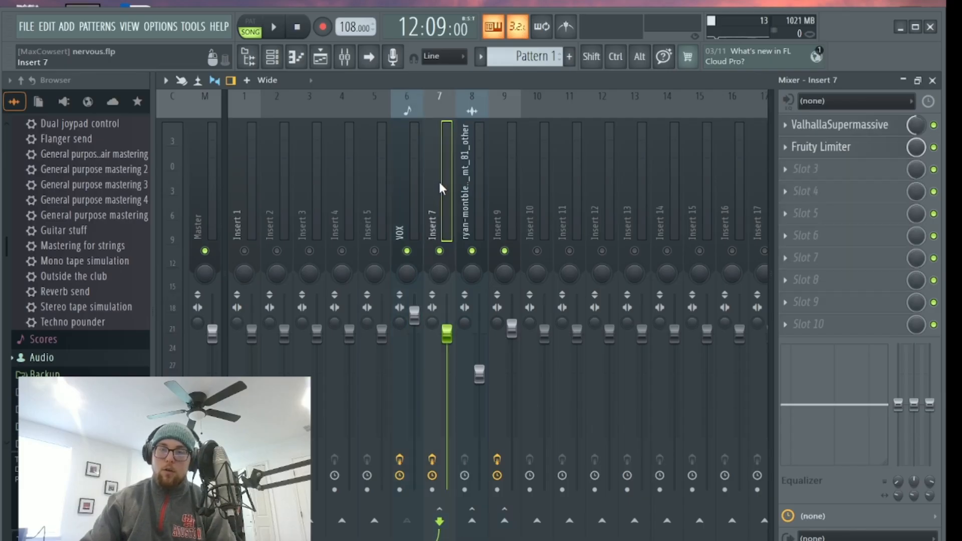
pyautogui.click(840, 128)
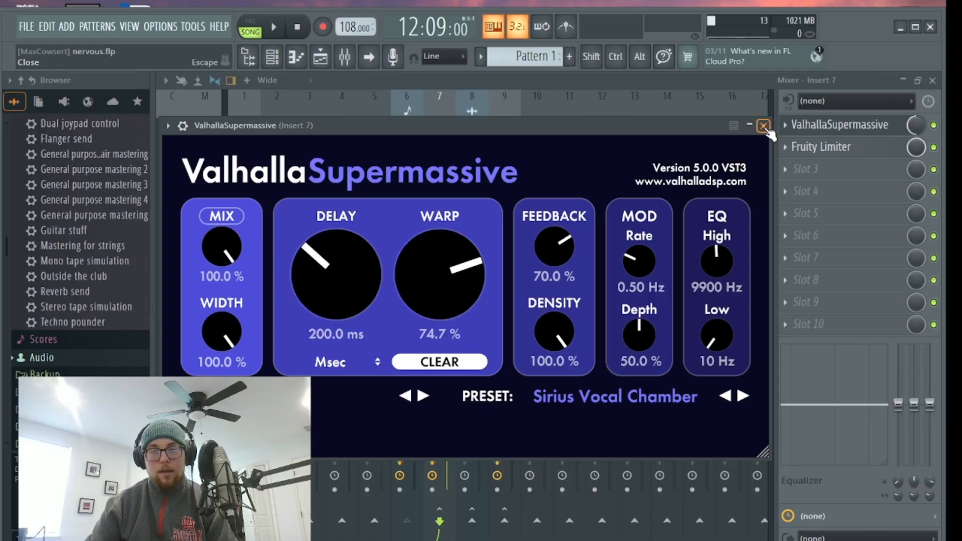
pyautogui.click(763, 127)
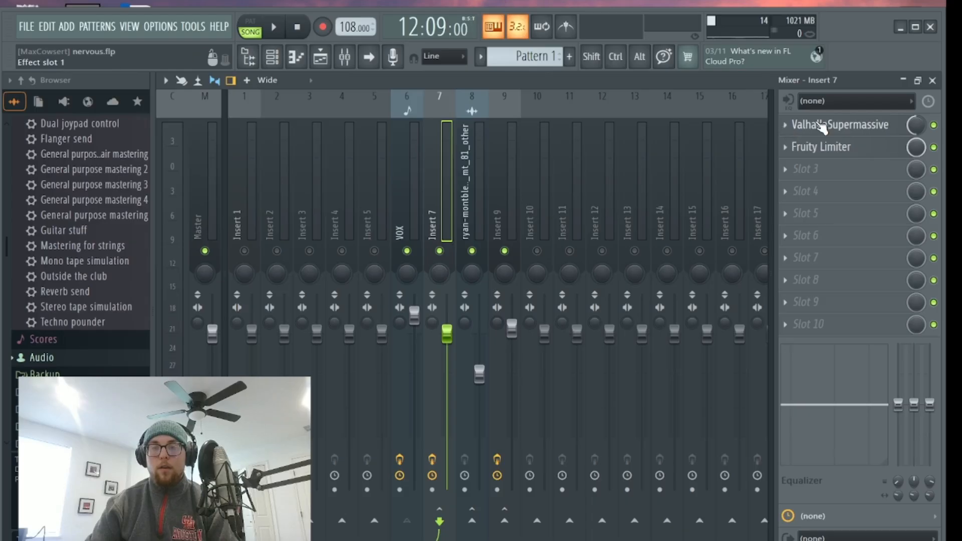
# Set Insert 7's Fruity Limiter to compressor mode with VOX as its sidechain source.
pyautogui.click(817, 148)
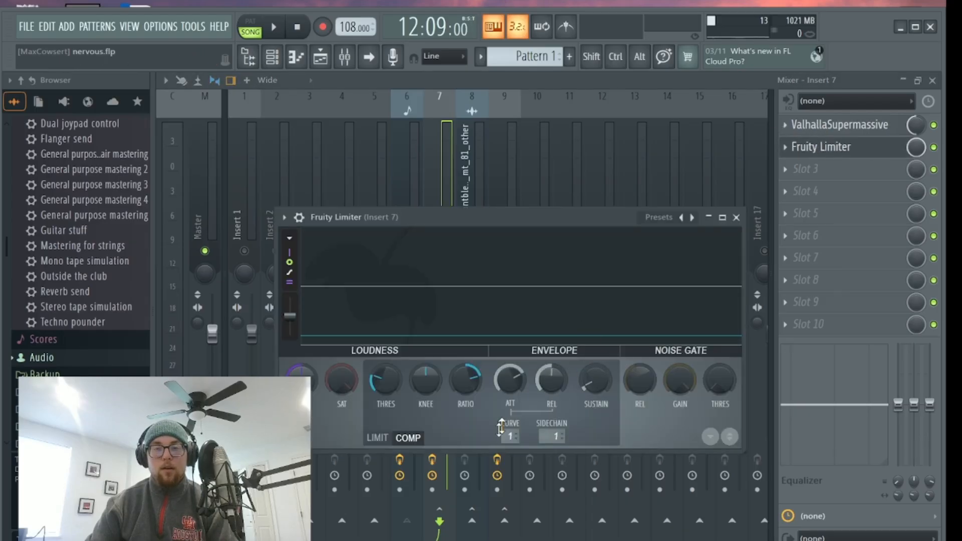
pyautogui.click(380, 438)
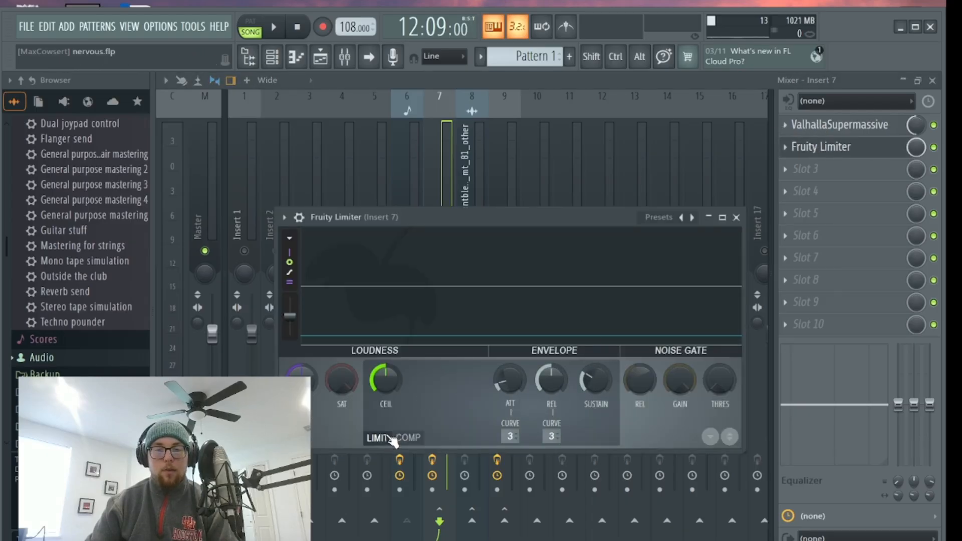
pyautogui.click(407, 437)
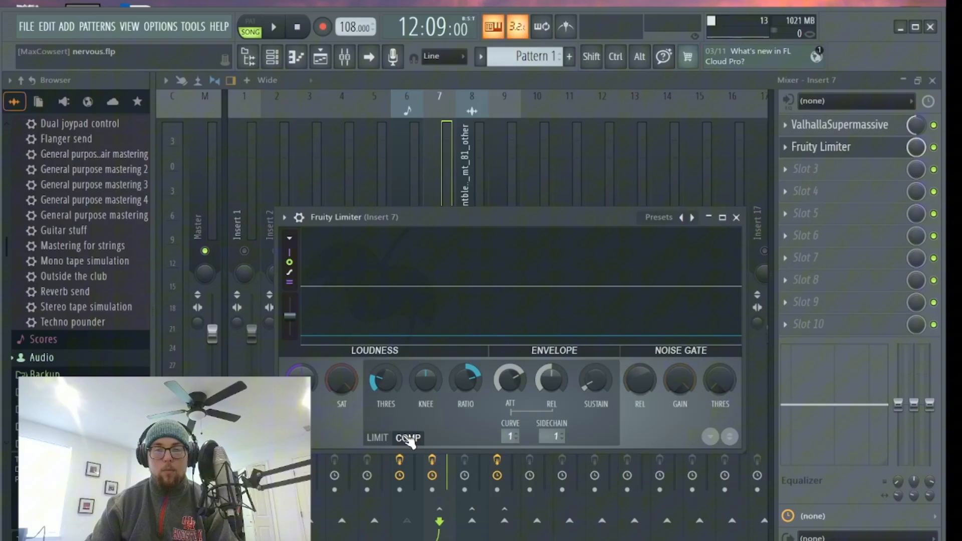
pyautogui.click(561, 436)
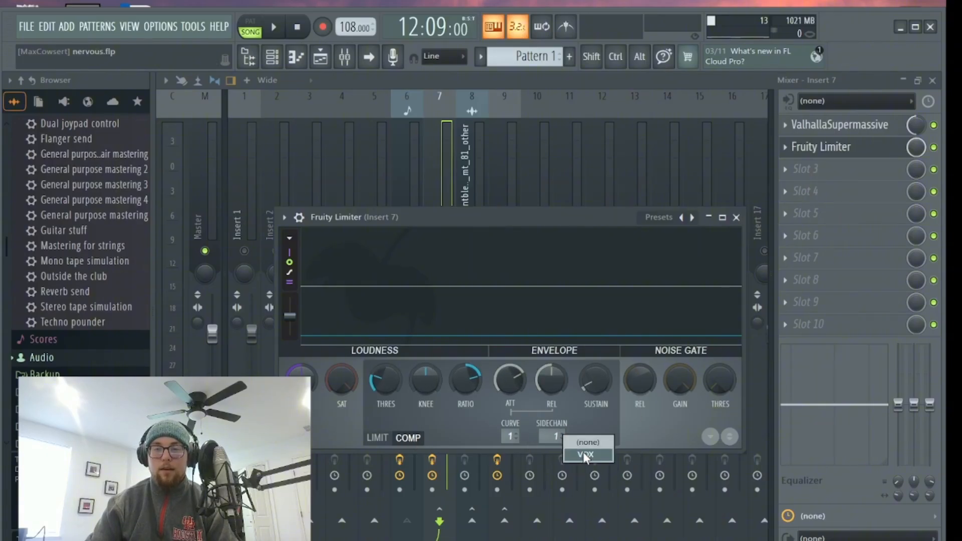
pyautogui.click(585, 454)
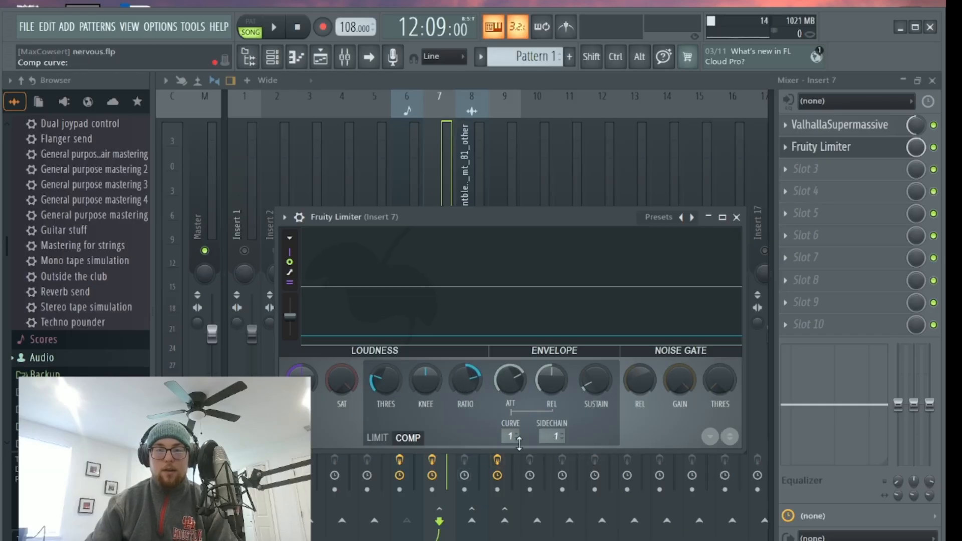
# Fine-tune the compressor threshold and ratio in Insert 7's Fruity Limiter and close the plugin.
pyautogui.moveTo(392, 384); pyautogui.dragTo(393, 378)
pyautogui.moveTo(468, 384); pyautogui.dragTo(468, 379)
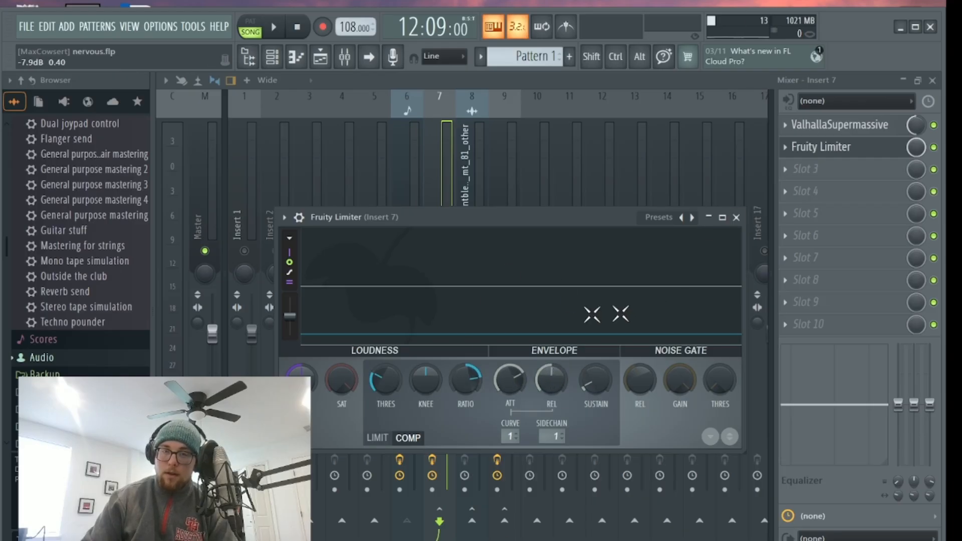
pyautogui.click(736, 218)
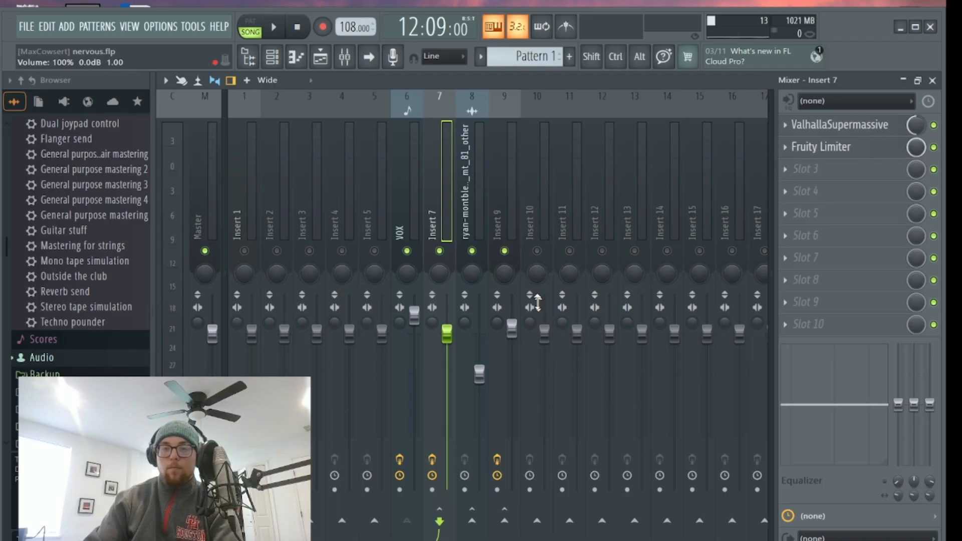
# Mute Insert 9 and compare playback with Insert 7's Fruity Limiter bypassed and re-enabled.
pyautogui.click(506, 251)
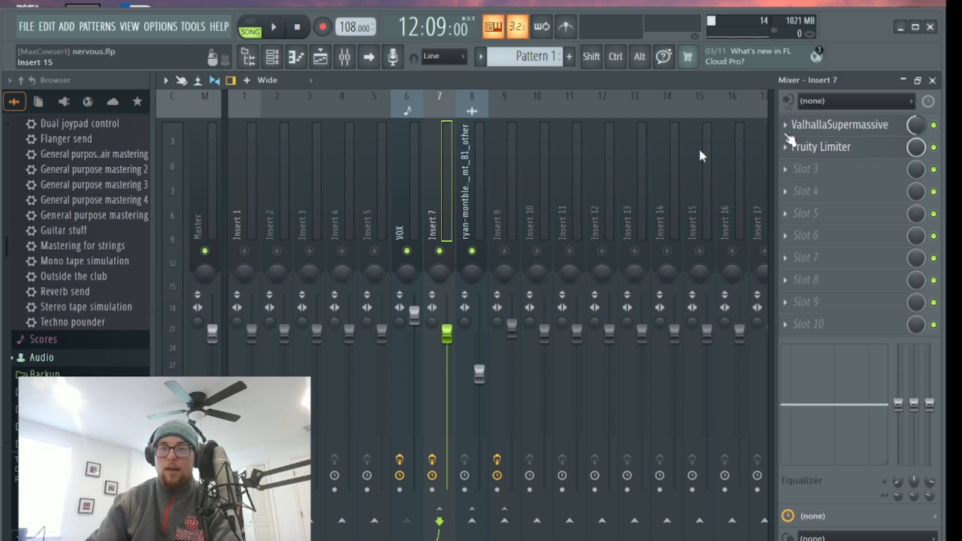
pyautogui.click(934, 148)
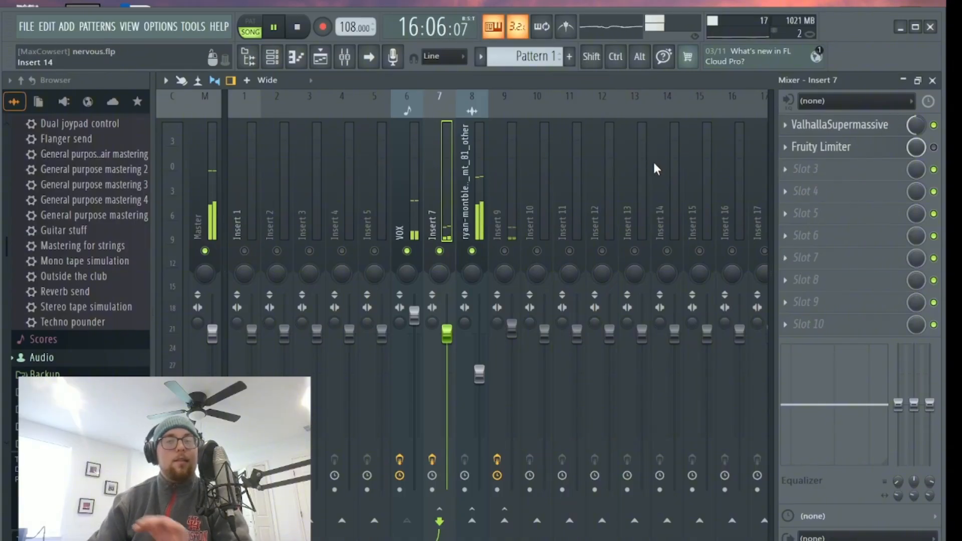
pyautogui.click(934, 147)
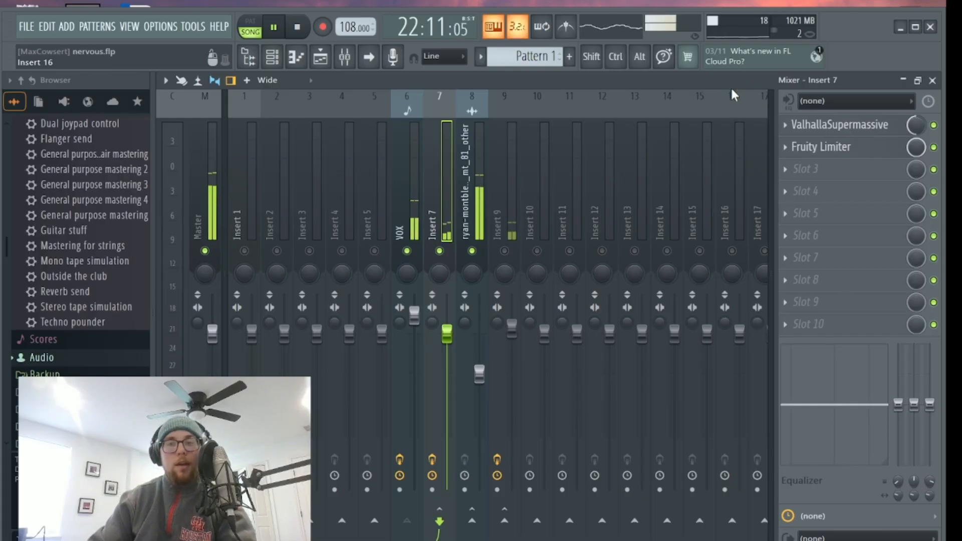
pyautogui.press('space')
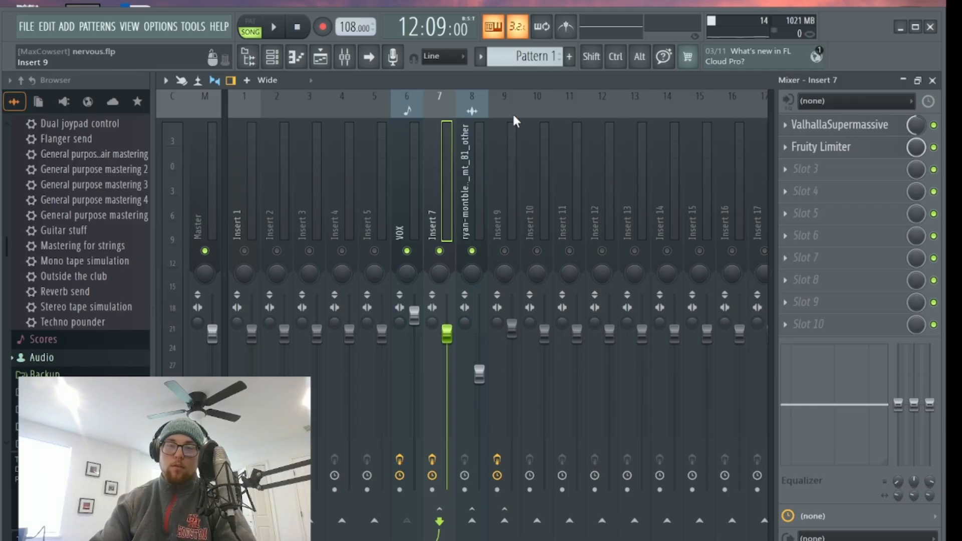
# Inspect the Fruity Delay 3 and Fruity Limiter settings on Insert 9.
pyautogui.click(513, 153)
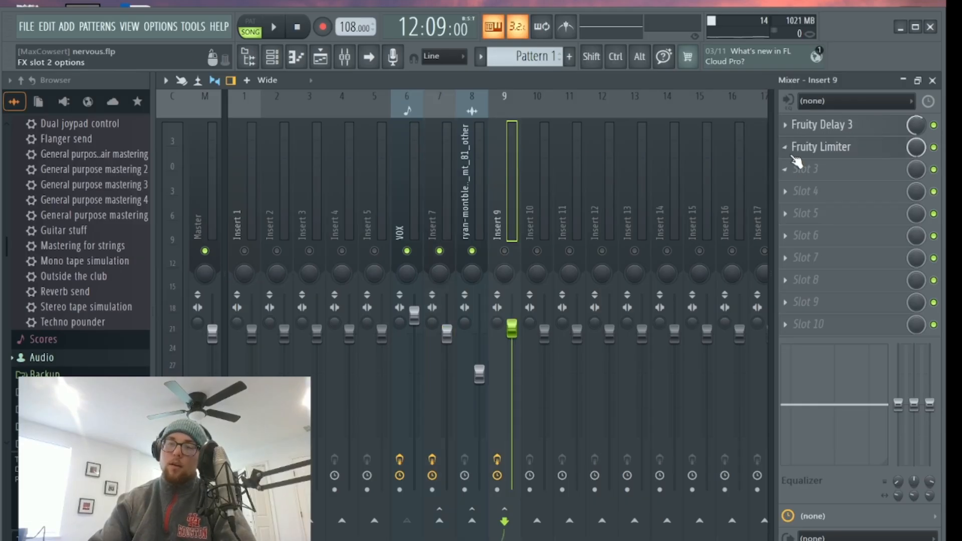
pyautogui.click(841, 131)
pyautogui.click(843, 146)
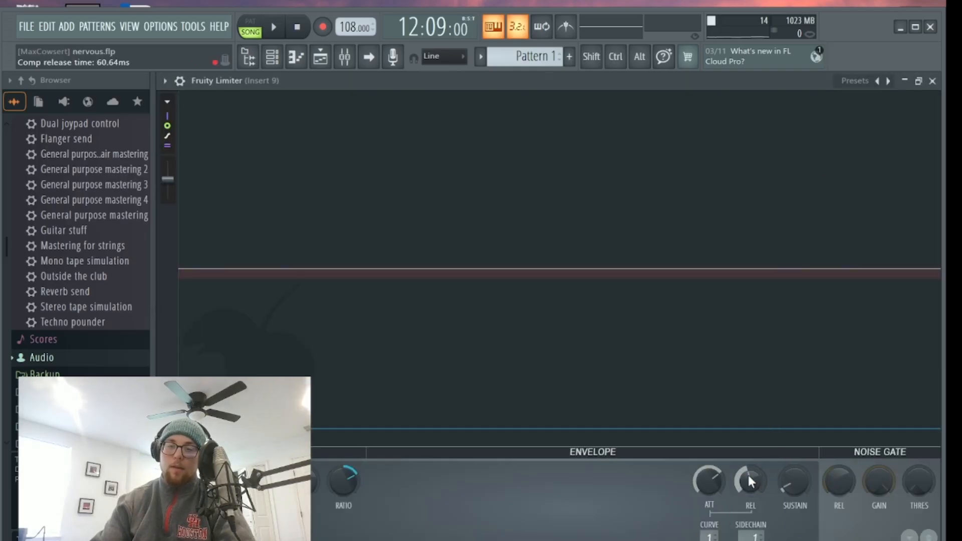
pyautogui.click(932, 81)
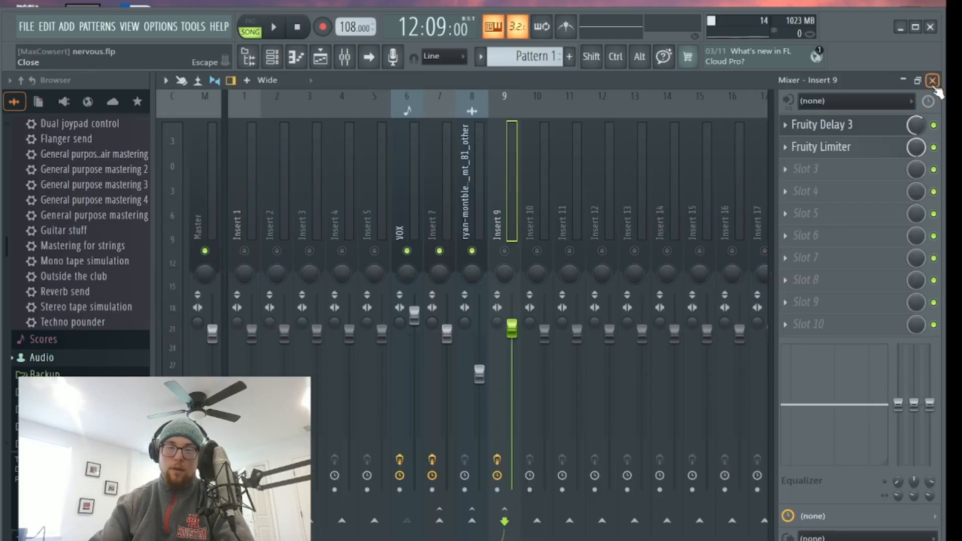
pyautogui.click(841, 147)
pyautogui.click(932, 81)
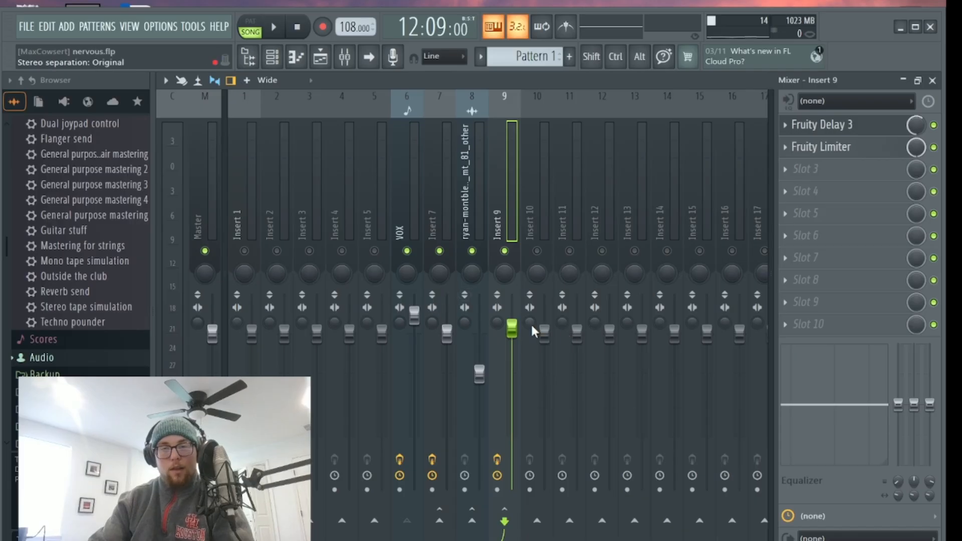
# Lower the instrumental track's volume, play the song and select Insert 9.
pyautogui.moveTo(479, 373); pyautogui.dragTo(479, 416)
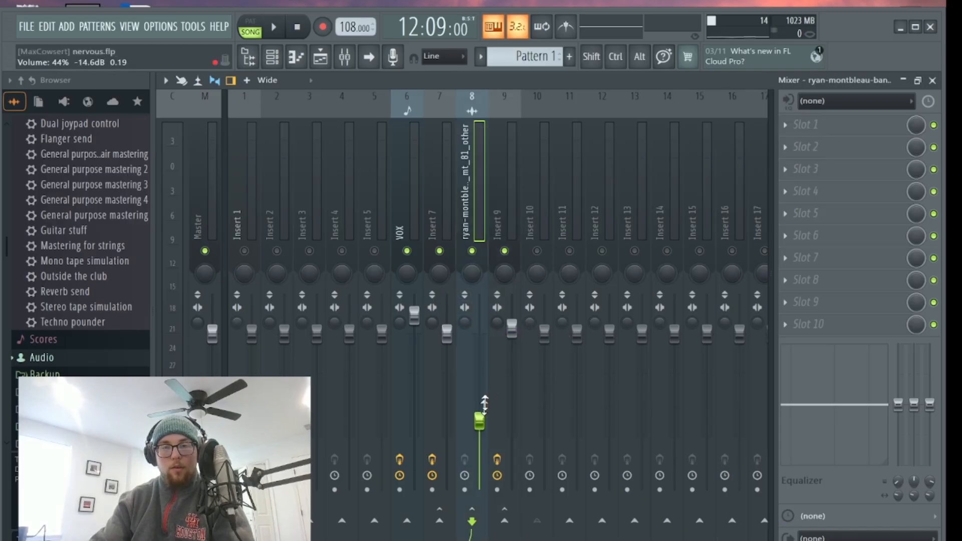
pyautogui.press('space')
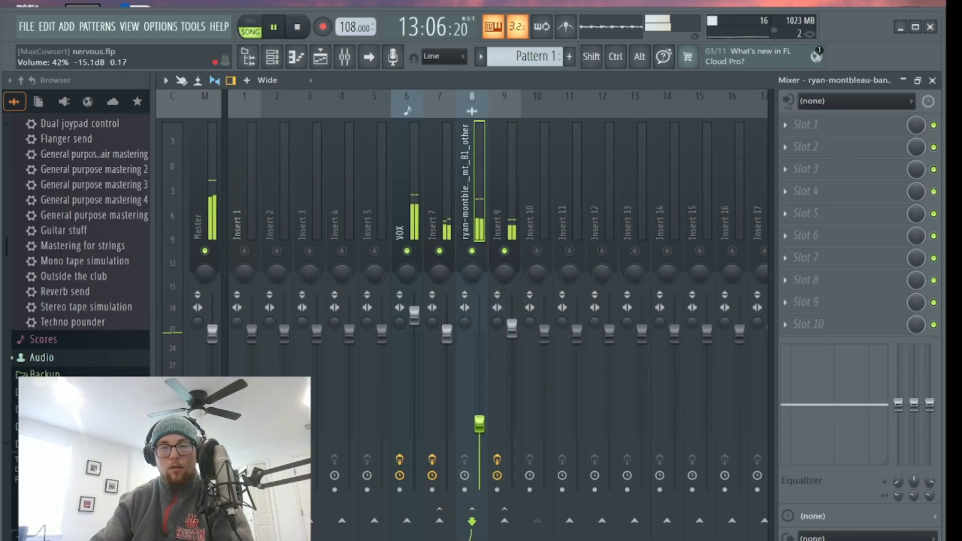
pyautogui.click(503, 200)
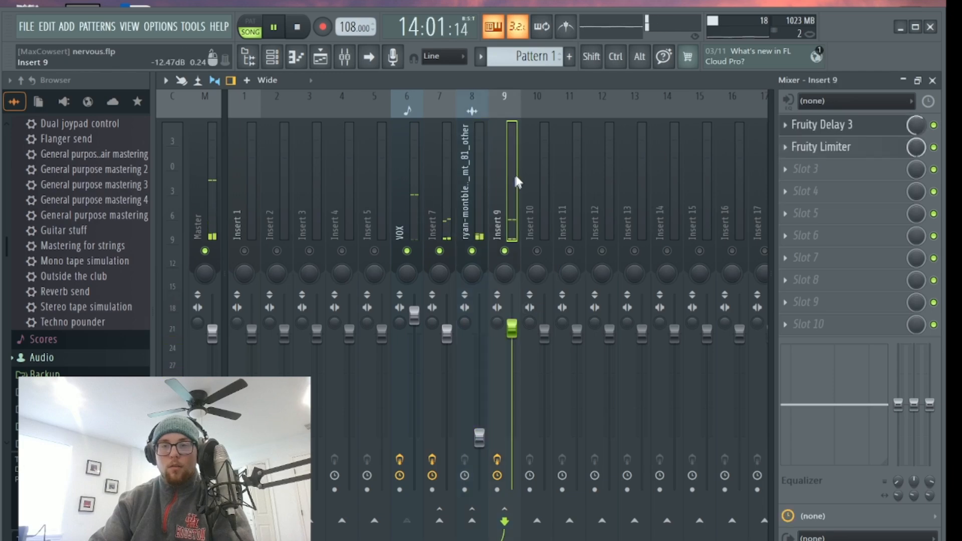
# Compare playback with Insert 9's Fruity Limiter bypassed and re-enabled, with Insert 7 muted.
pyautogui.click(933, 147)
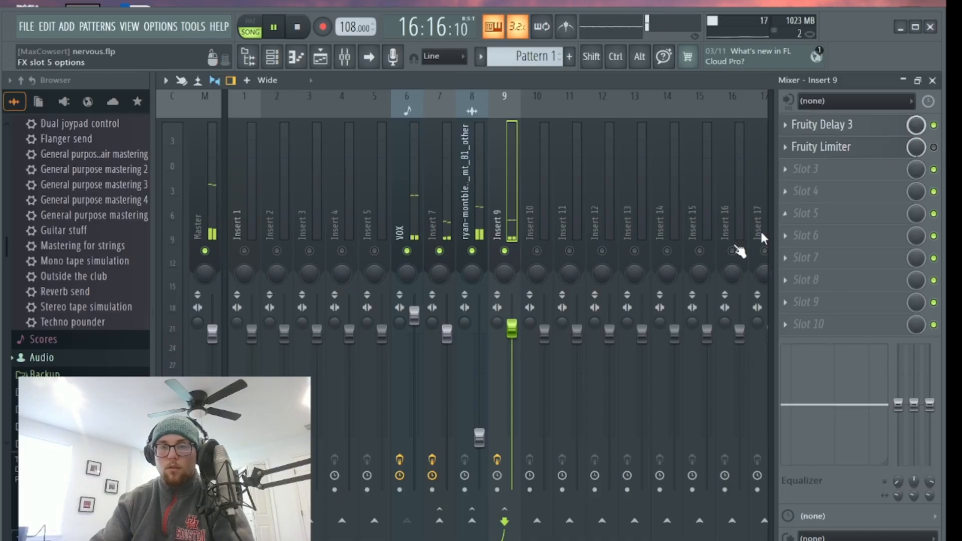
pyautogui.click(439, 250)
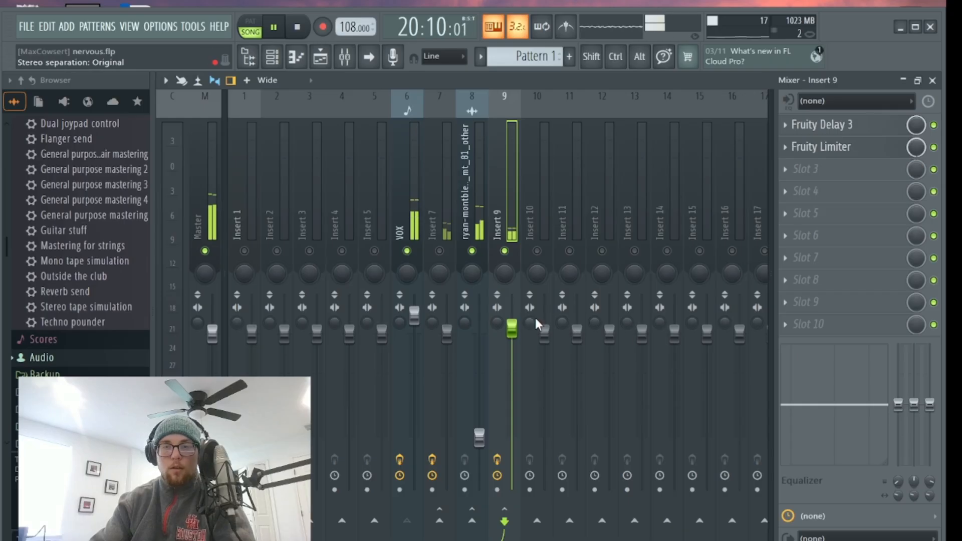
pyautogui.press('space')
# Raise the instrumental track's fader level with the unused inserts' faders.
pyautogui.moveTo(478, 436); pyautogui.dragTo(479, 333)
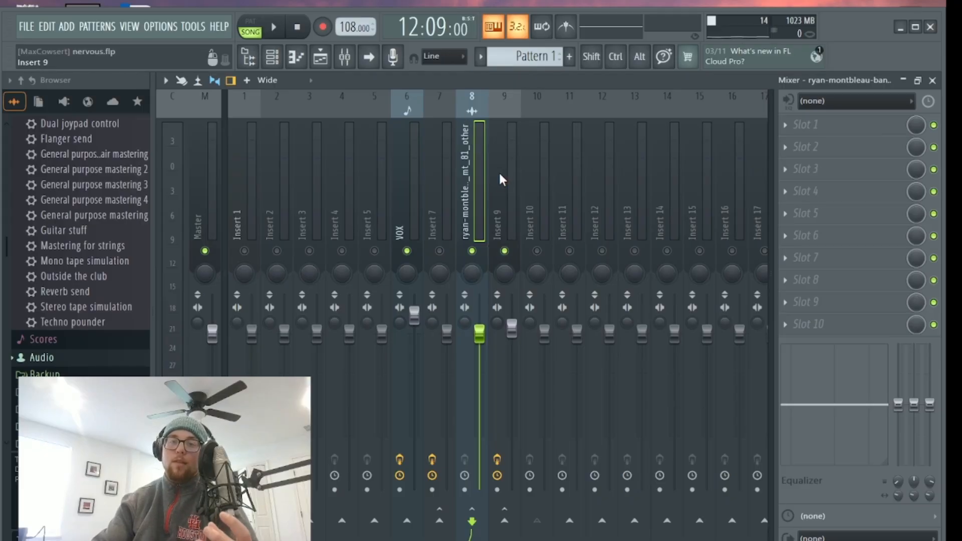
# Review the effect chains of Insert 9, VOX and the instrumental track again, and close the mixer.
pyautogui.click(499, 220)
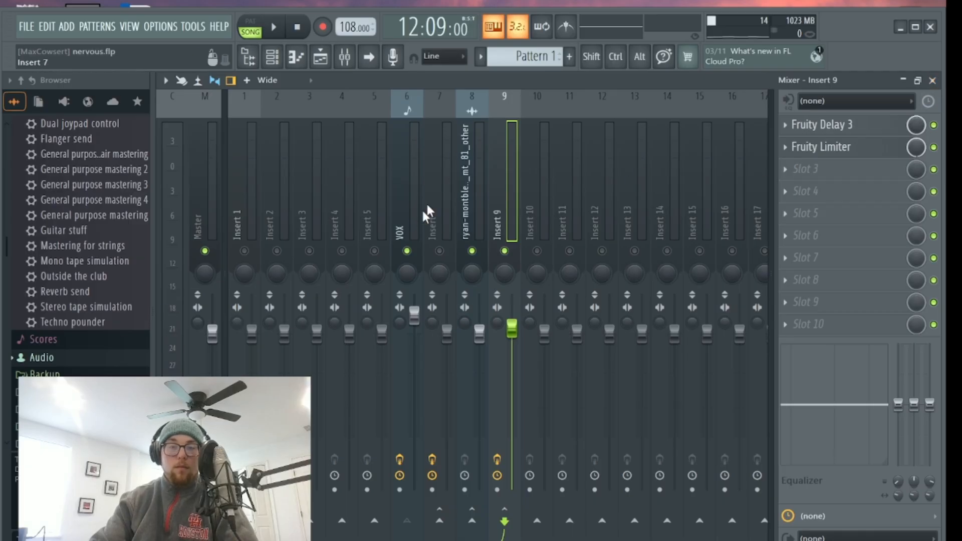
pyautogui.click(414, 184)
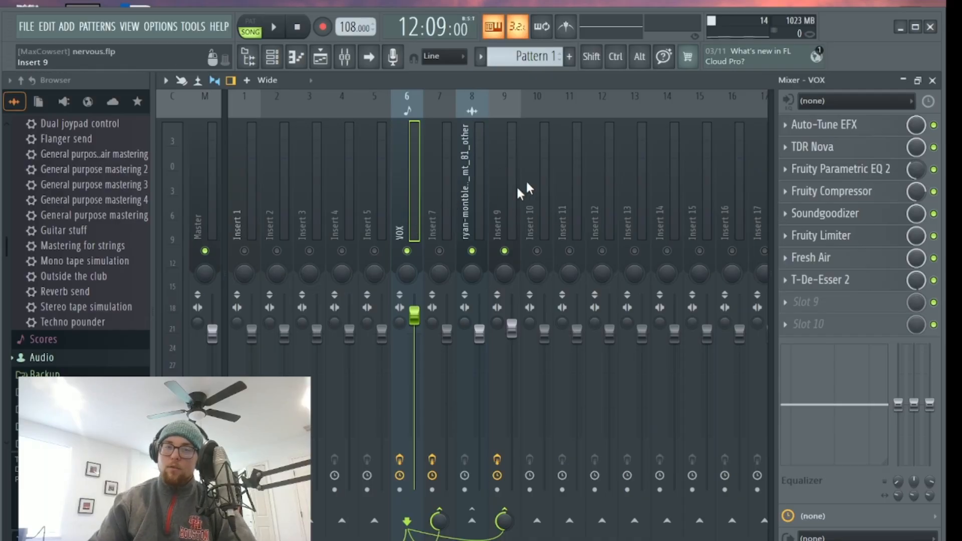
pyautogui.click(474, 173)
pyautogui.click(401, 220)
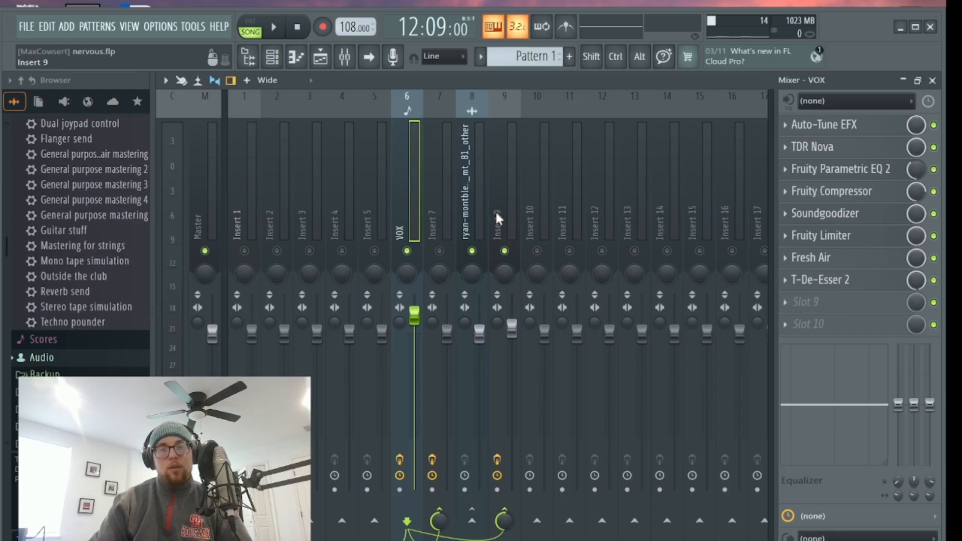
pyautogui.click(463, 223)
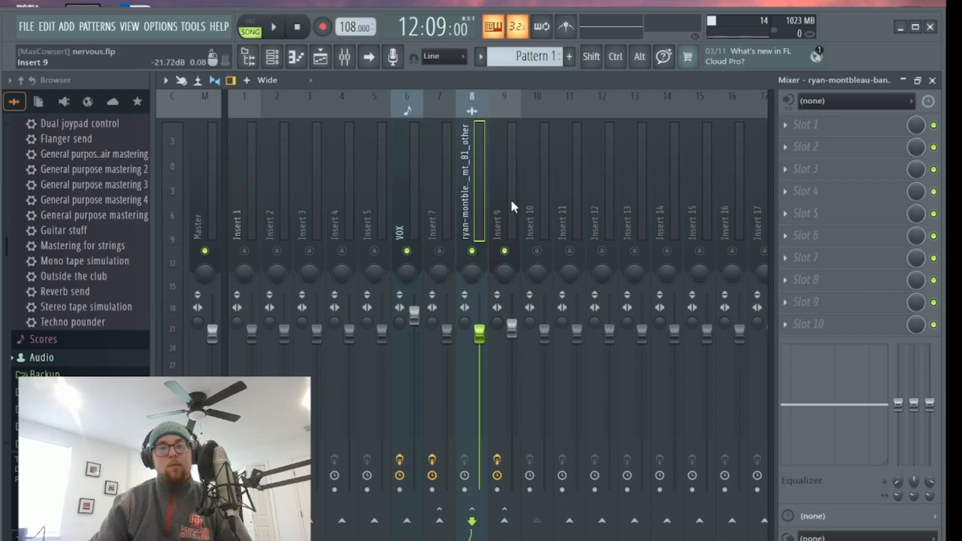
pyautogui.click(506, 208)
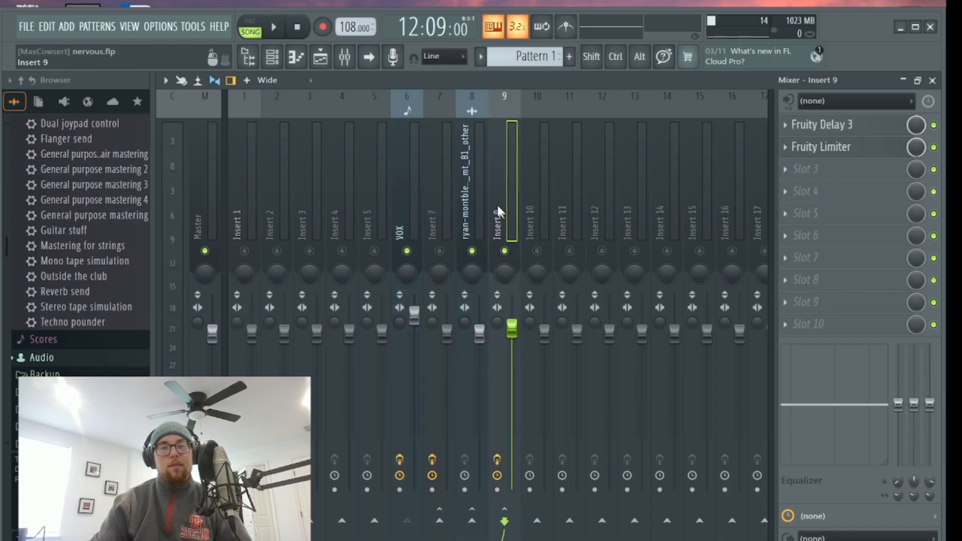
pyautogui.click(932, 80)
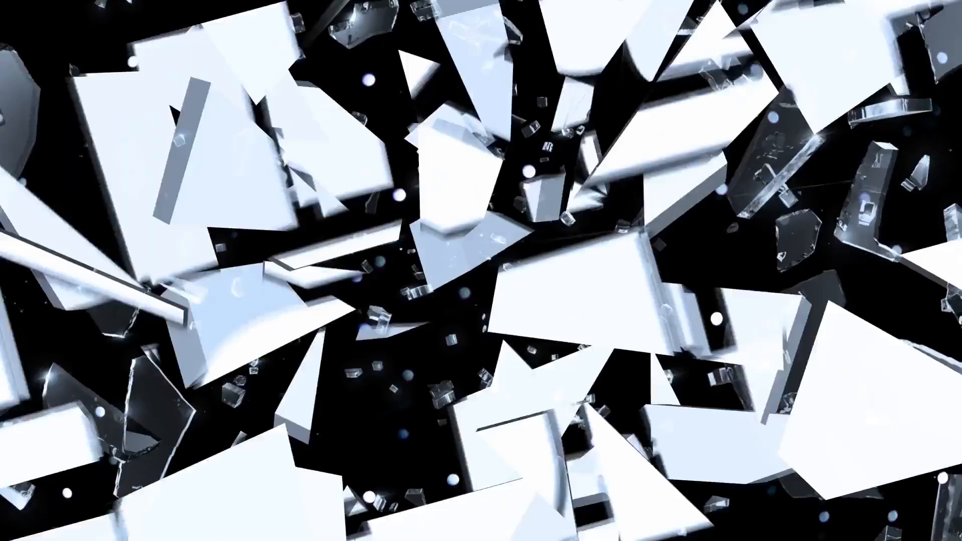